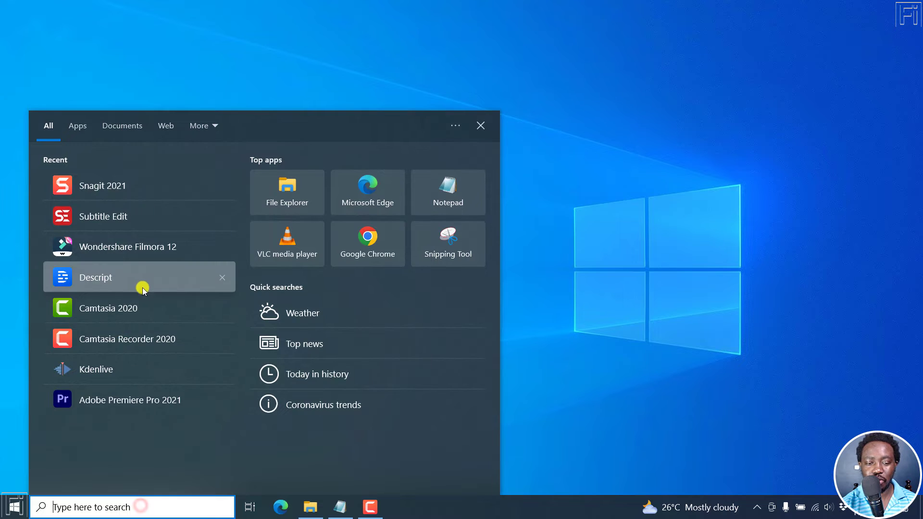
Launch Descript, maximize its window and open the project "How to Export Transcript from Descript Storyboard"
left_click(140, 281)
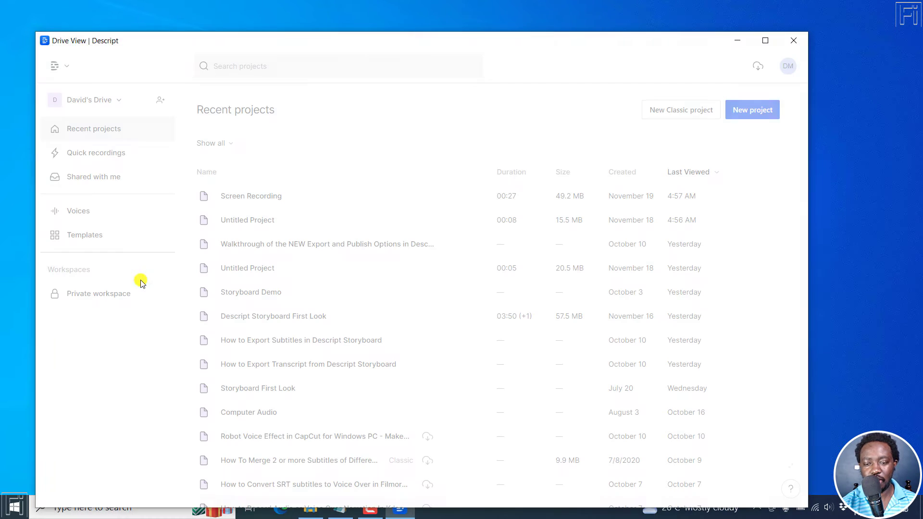
left_click(763, 41)
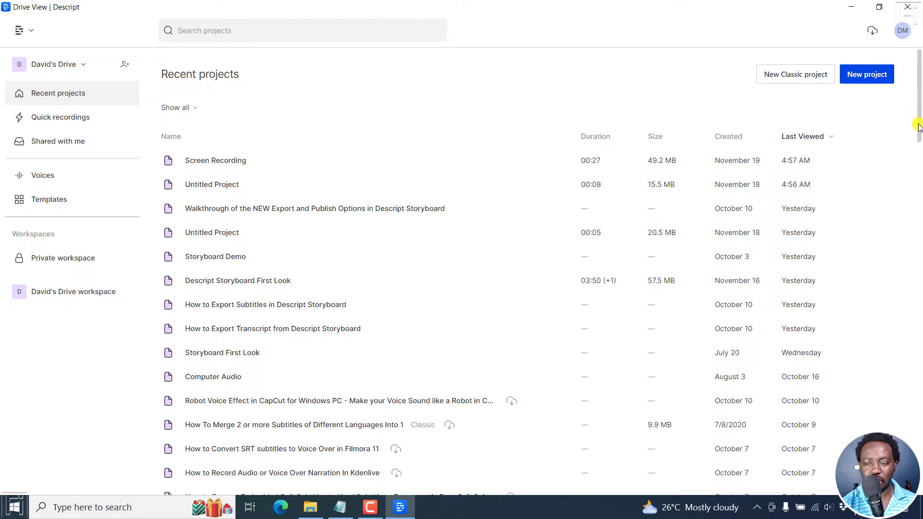
left_click(390, 326)
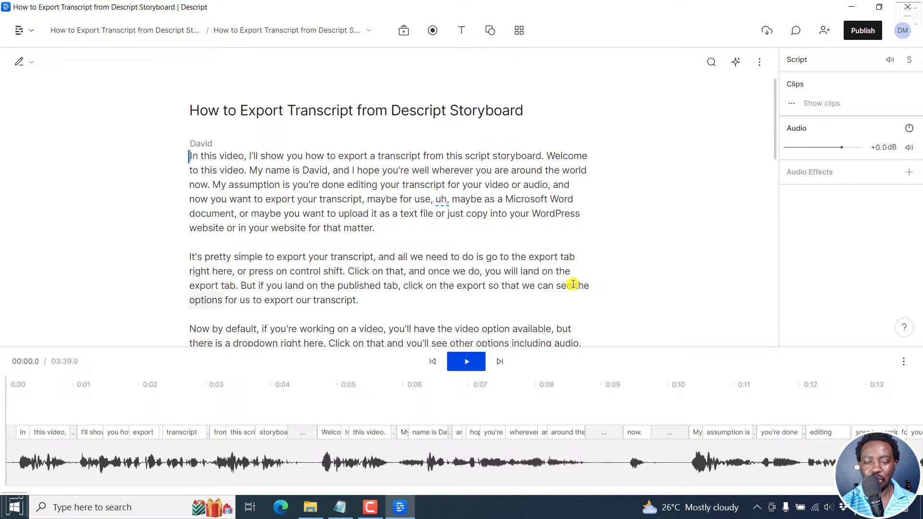
Duplicate the script's second paragraph, starting "It's pretty simple to export your transcript", to a new composition and open that composition
left_click_drag(776, 108, 771, 131)
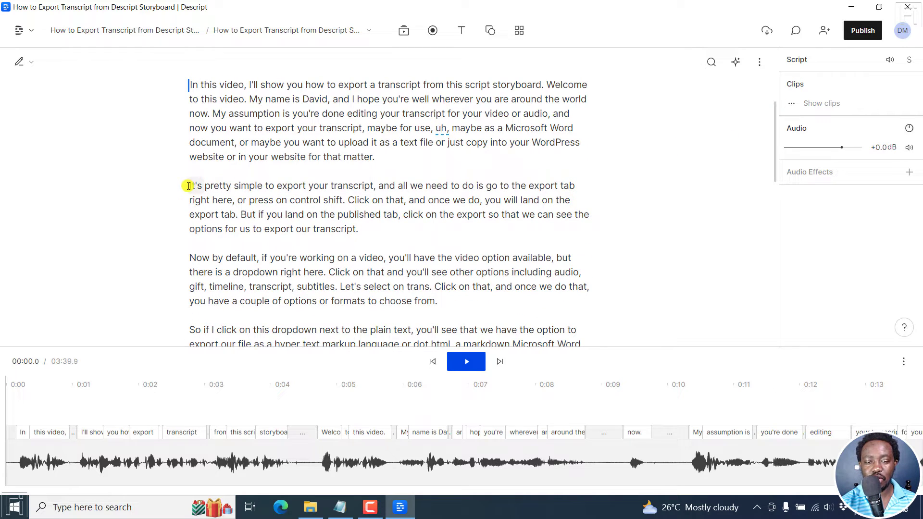
left_click_drag(189, 186, 362, 227)
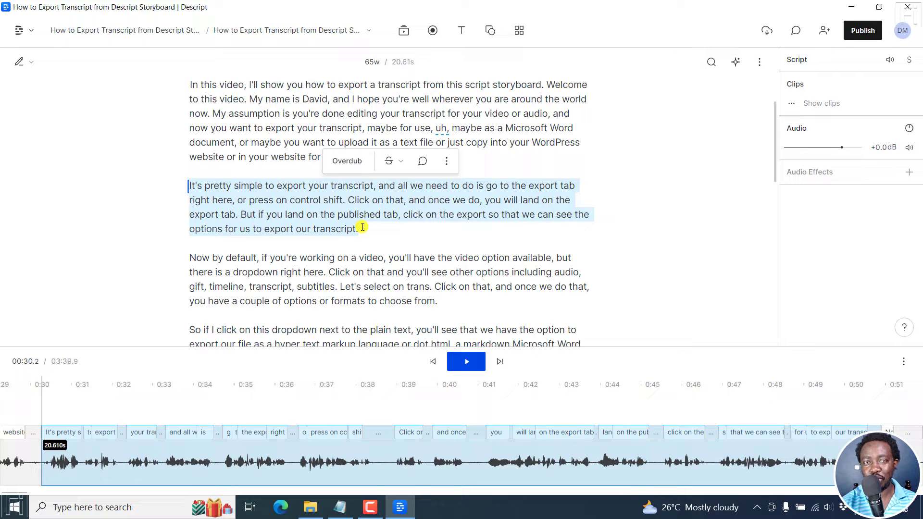
left_click(190, 185)
left_click_drag(192, 185, 364, 232)
left_click(192, 185)
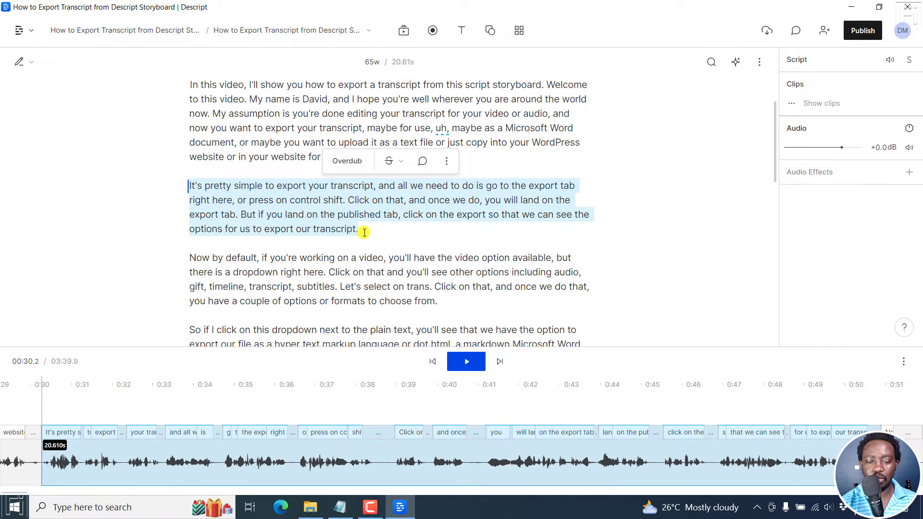
right_click(371, 201)
mouse_move(428, 367)
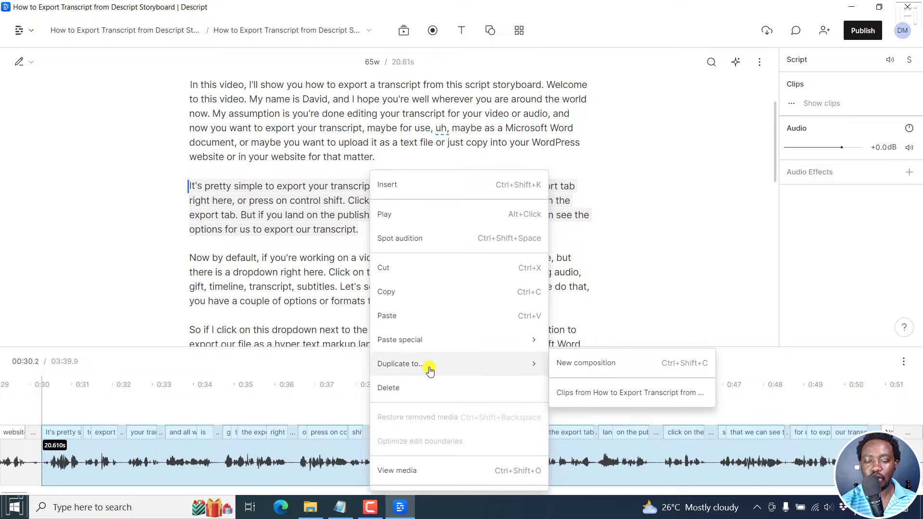
left_click(599, 367)
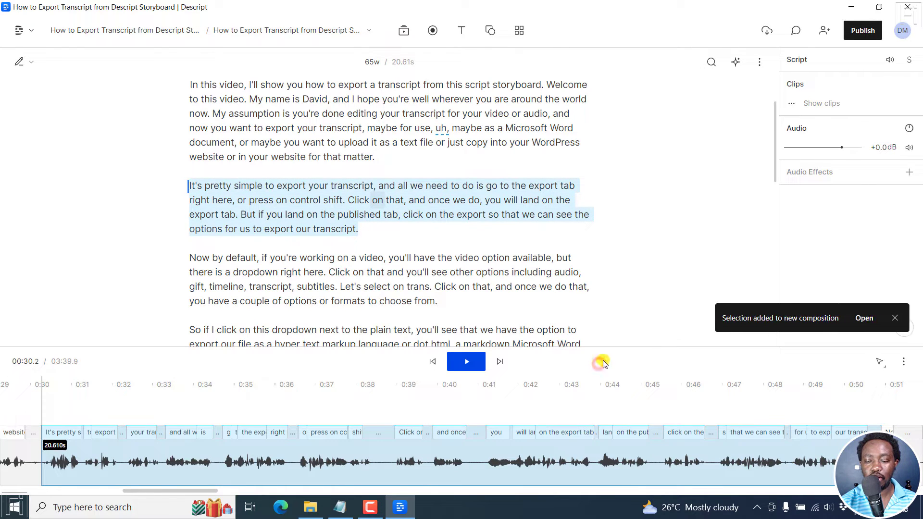
left_click(860, 318)
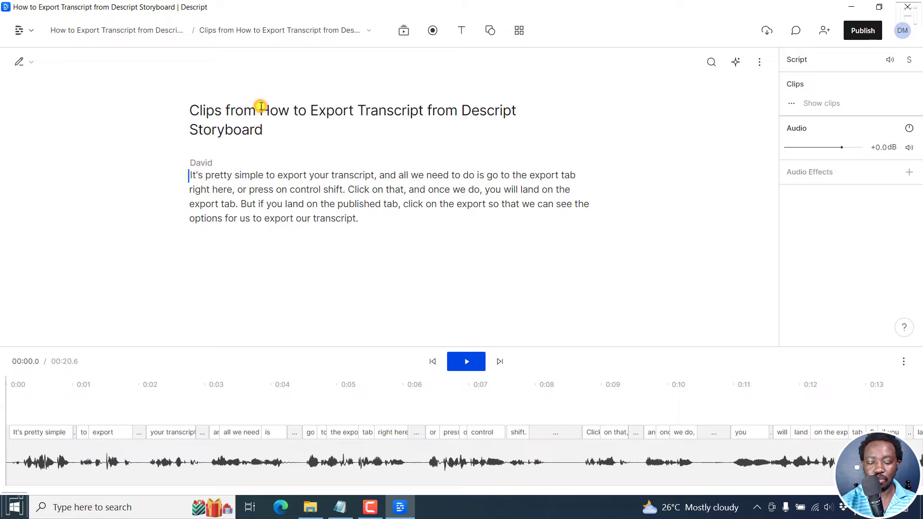
Remove the words "Clips from" from the new composition's title, leaving "How to Export Transcript from Descript Storyboard"
key("BackSpace")
key("BackSpace")
key("BackSpace")
key("BackSpace")
key("BackSpace")
key("BackSpace")
key("BackSpace")
key("BackSpace")
key("BackSpace")
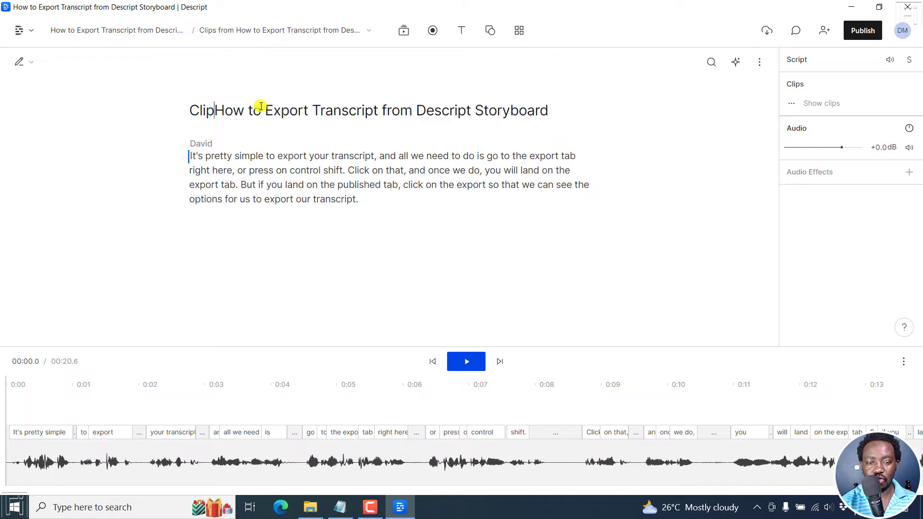
key("BackSpace")
key("BackSpace")
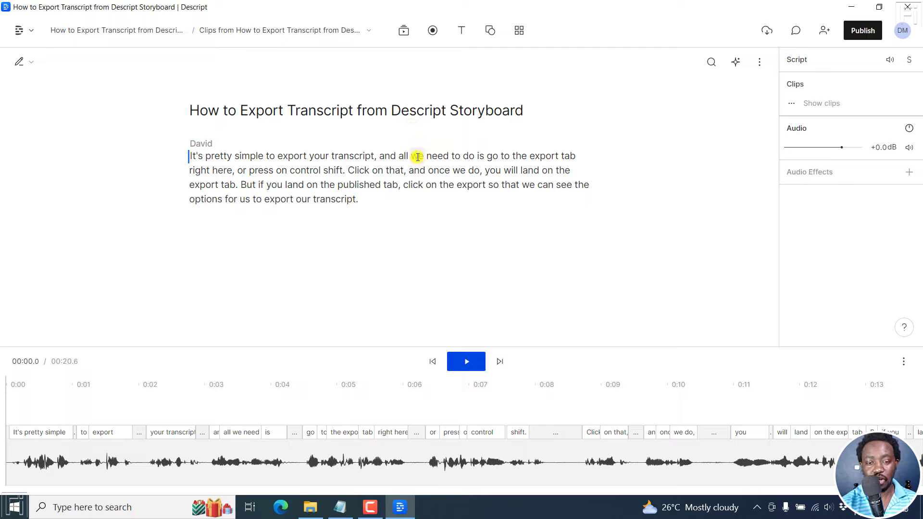
Switch the composition to video and widen the video canvas beside the script
left_click(759, 62)
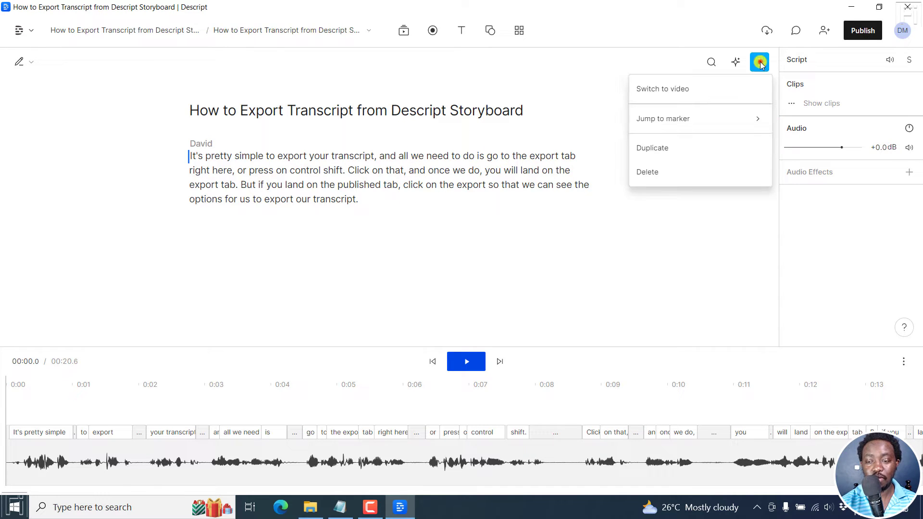
left_click(685, 89)
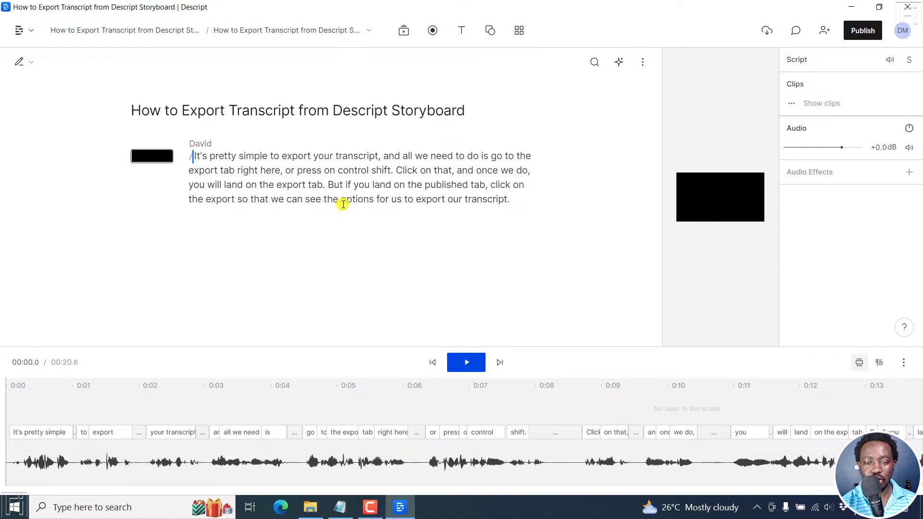
left_click_drag(662, 143, 430, 126)
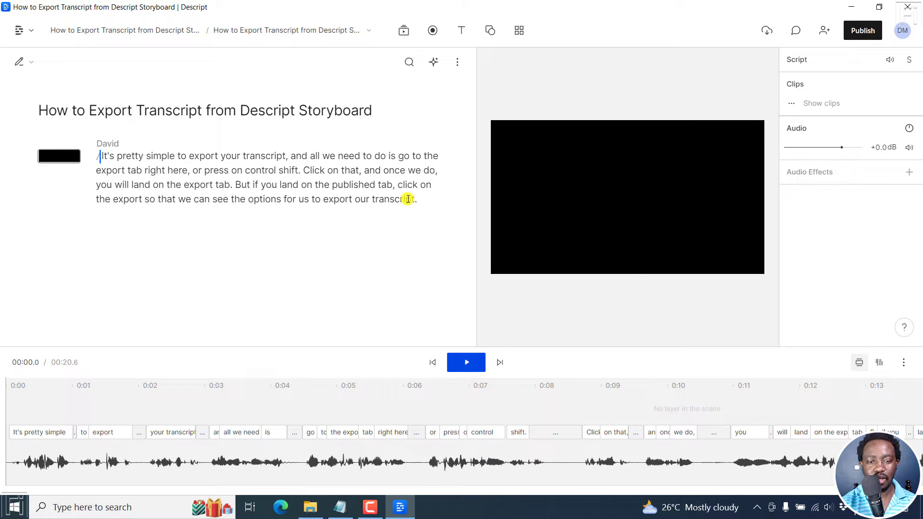
Apply the Dark Waveform Audiogram template from the gallery's audiograms to the scene covering the whole paragraph
left_click(519, 30)
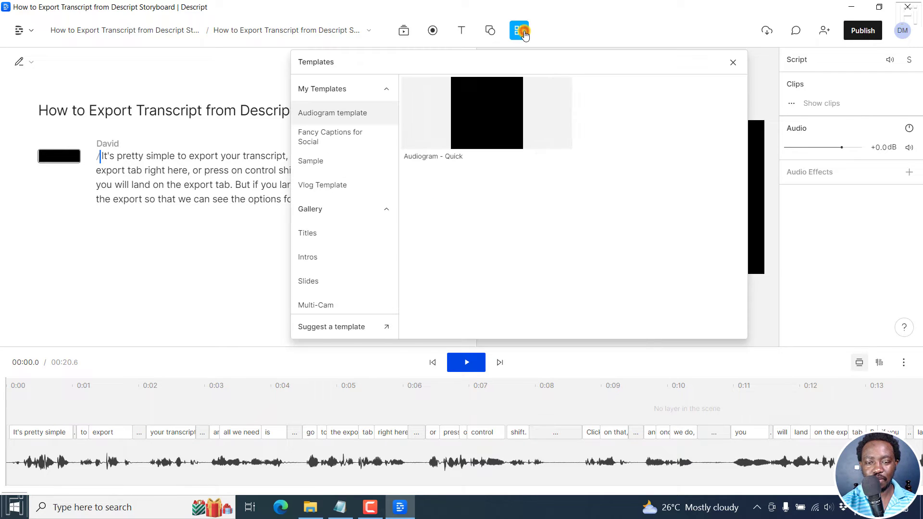
left_click(387, 91)
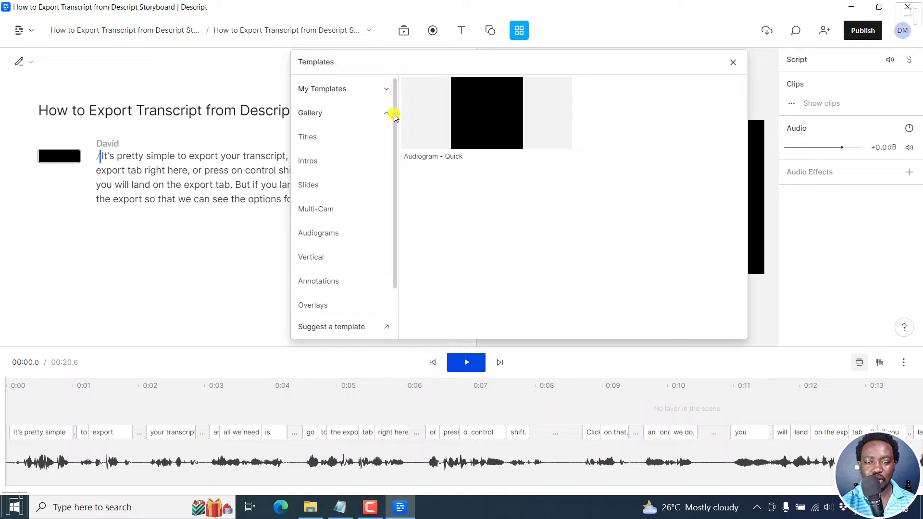
left_click_drag(393, 113, 393, 145)
left_click(321, 212)
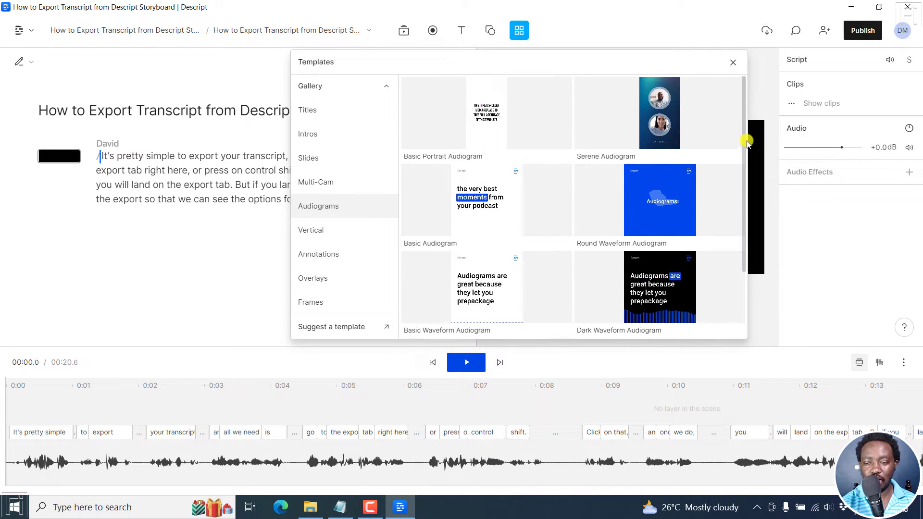
left_click_drag(745, 143, 739, 233)
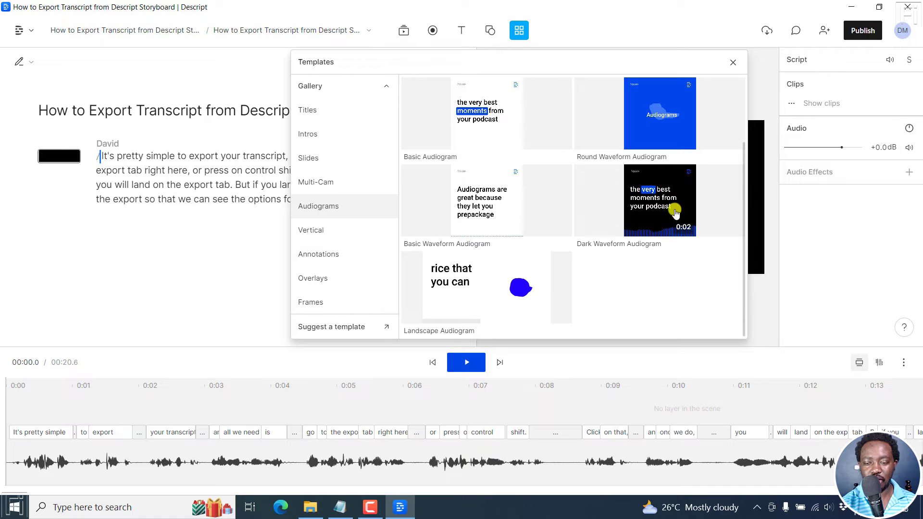
left_click_drag(655, 202, 165, 173)
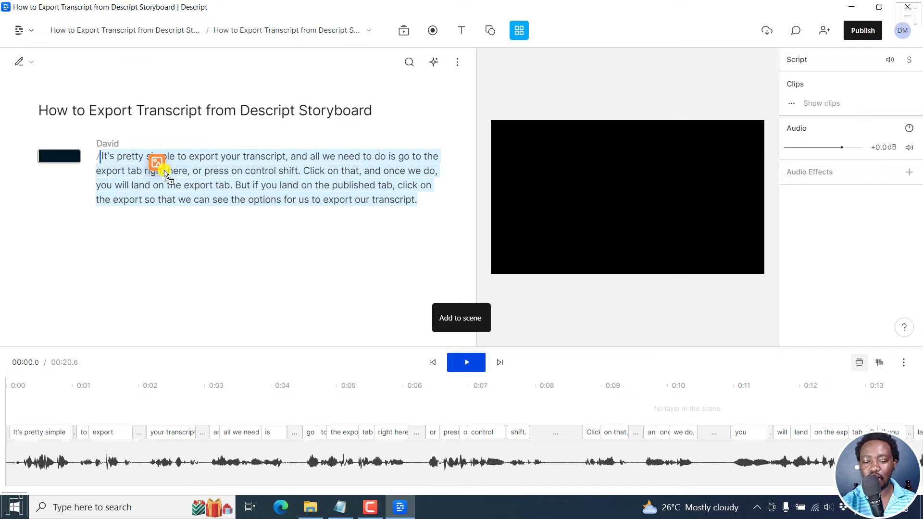
left_click_drag(165, 173, 167, 173)
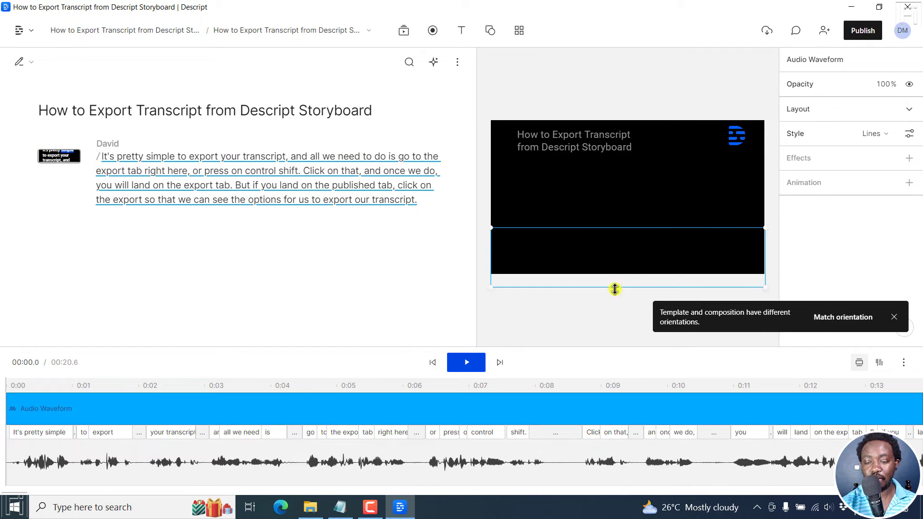
Match the composition's orientation to the template and play the first few seconds of the audiogram as a preview
left_click(855, 323)
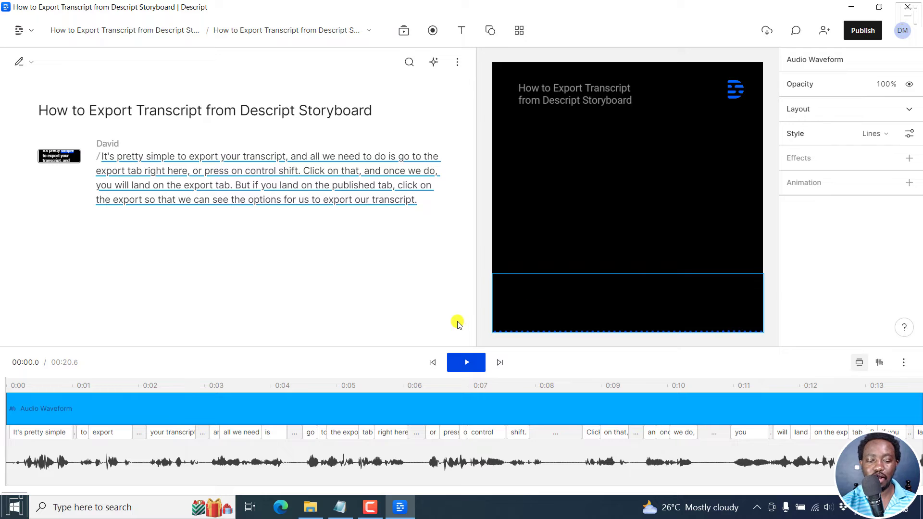
left_click(466, 362)
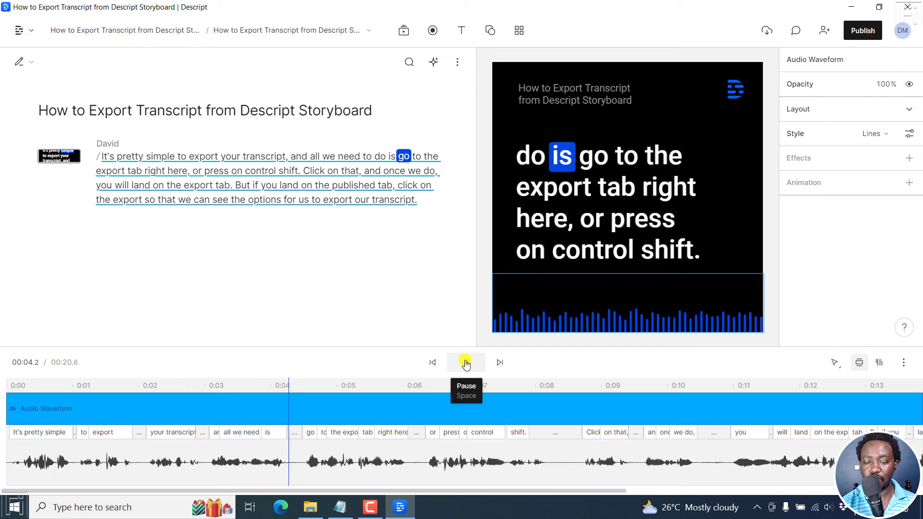
left_click(465, 362)
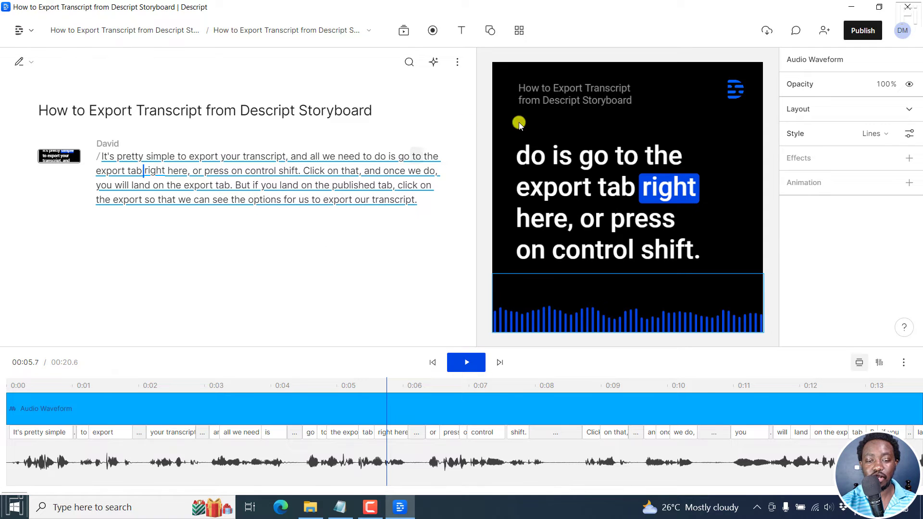
Delete the blue Descript logo clip from the audiogram scene
left_click(734, 93)
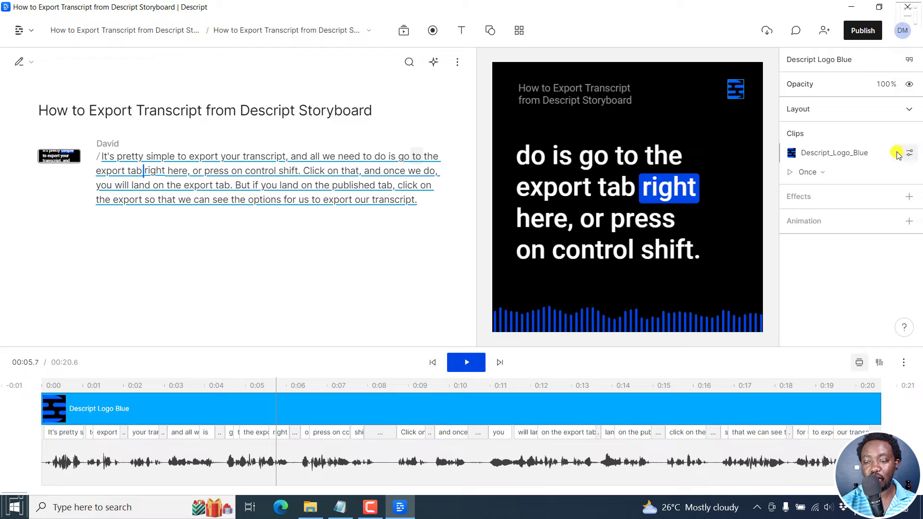
left_click(906, 154)
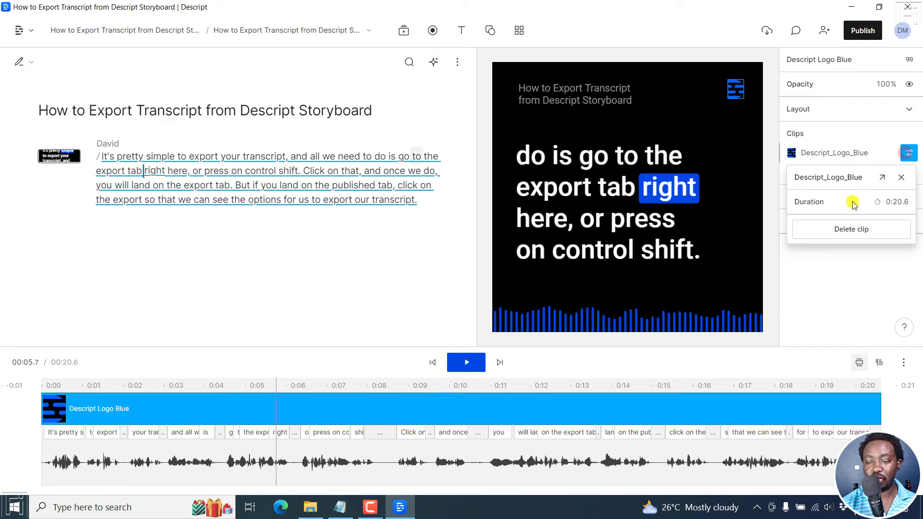
left_click(901, 180)
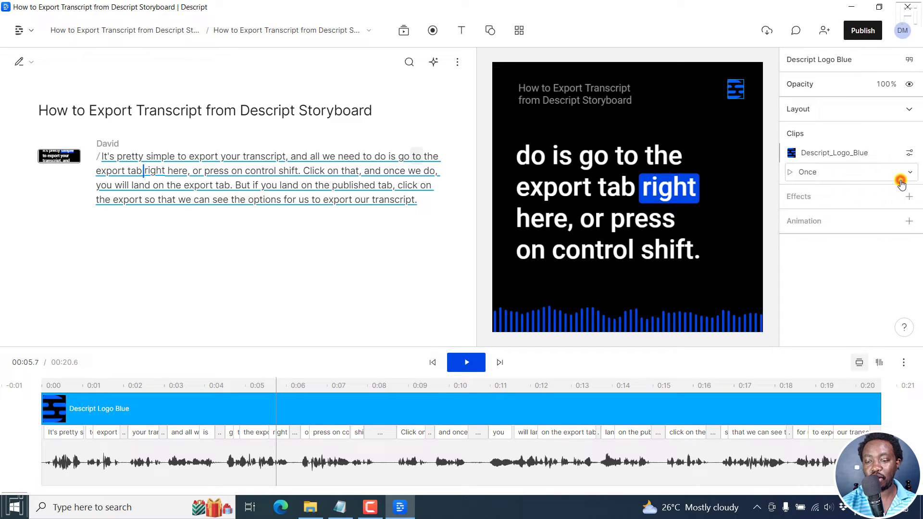
left_click(909, 153)
left_click(857, 227)
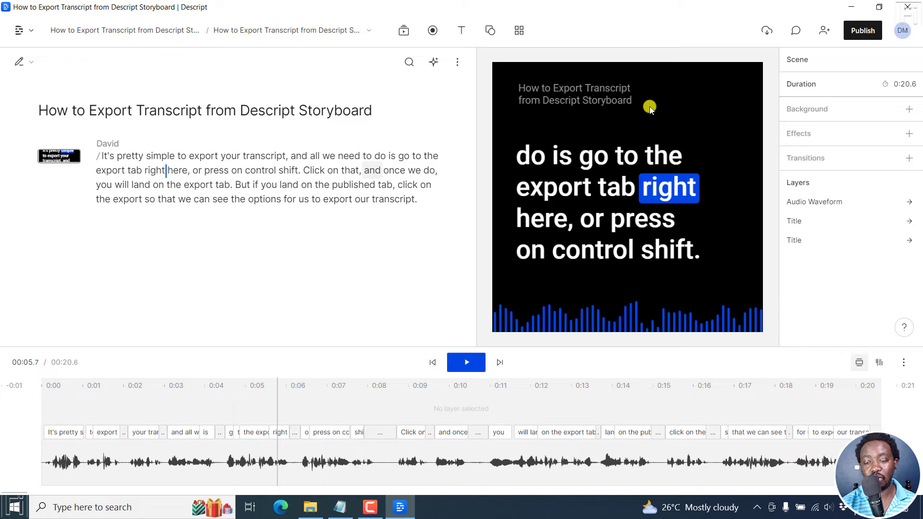
Change the border color of the audio waveform's lines to purple
left_click(610, 324)
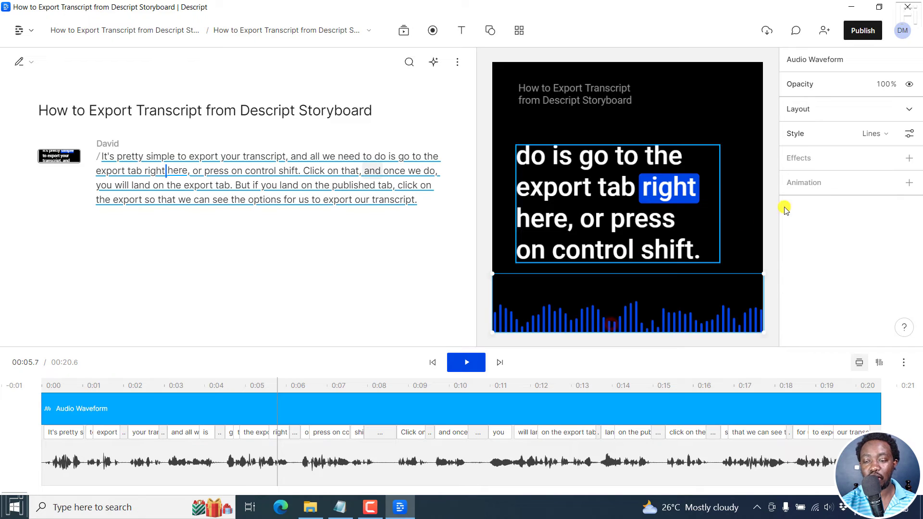
left_click(909, 134)
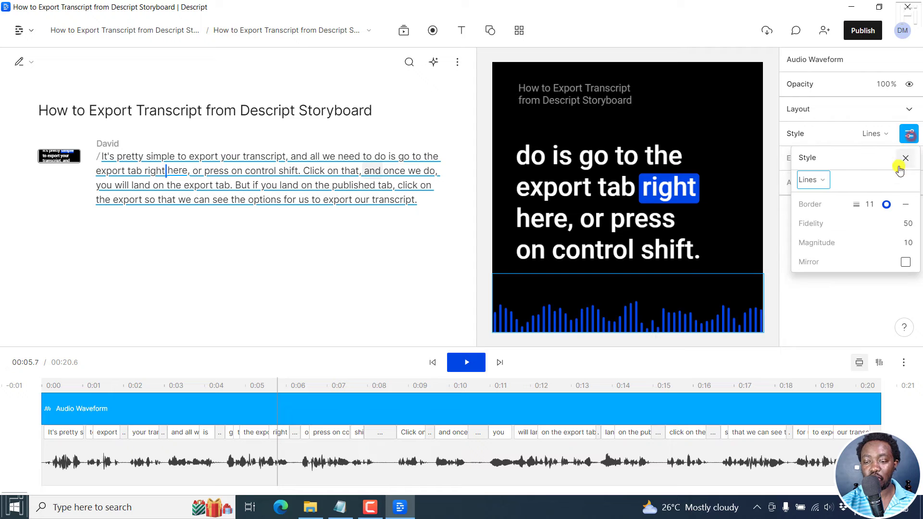
left_click(885, 204)
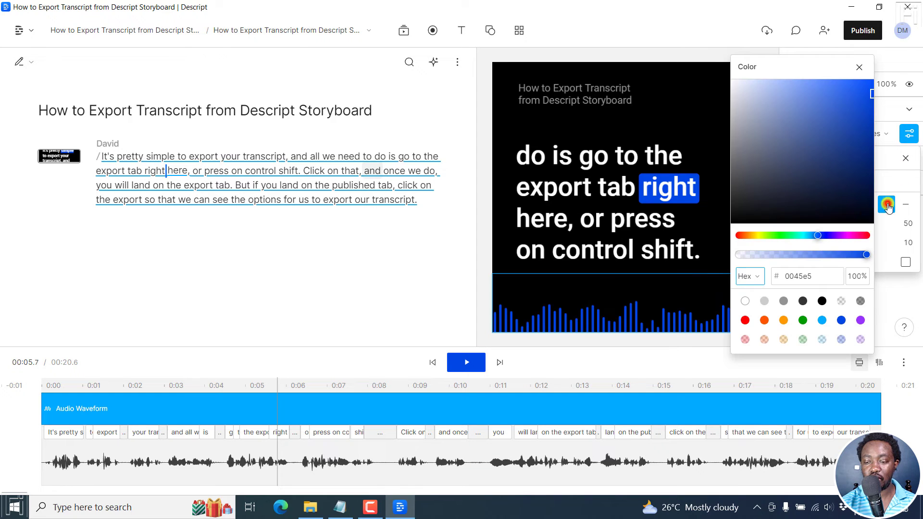
left_click(841, 236)
left_click(859, 66)
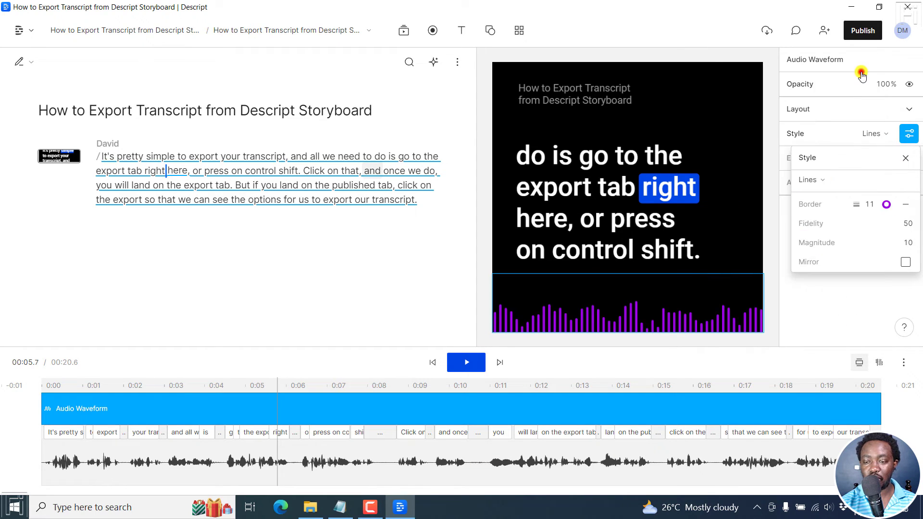
Try the Wave, Ring and Circle styles on the audio waveform and switch it back to Lines
left_click(820, 181)
left_click(777, 261)
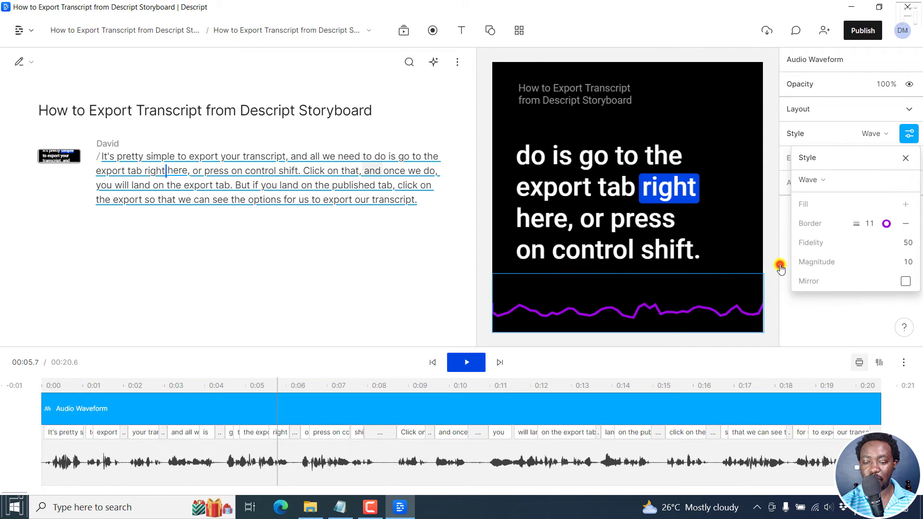
left_click(823, 183)
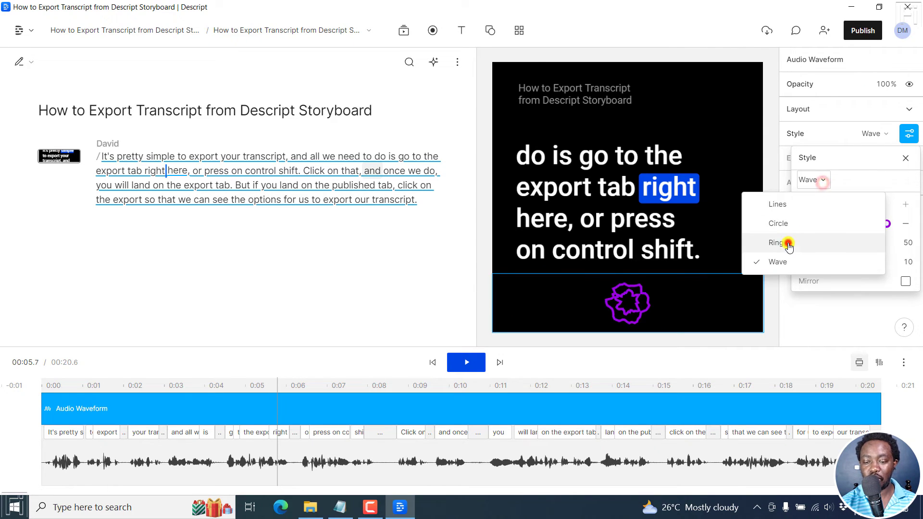
left_click(781, 242)
left_click(817, 182)
left_click(784, 223)
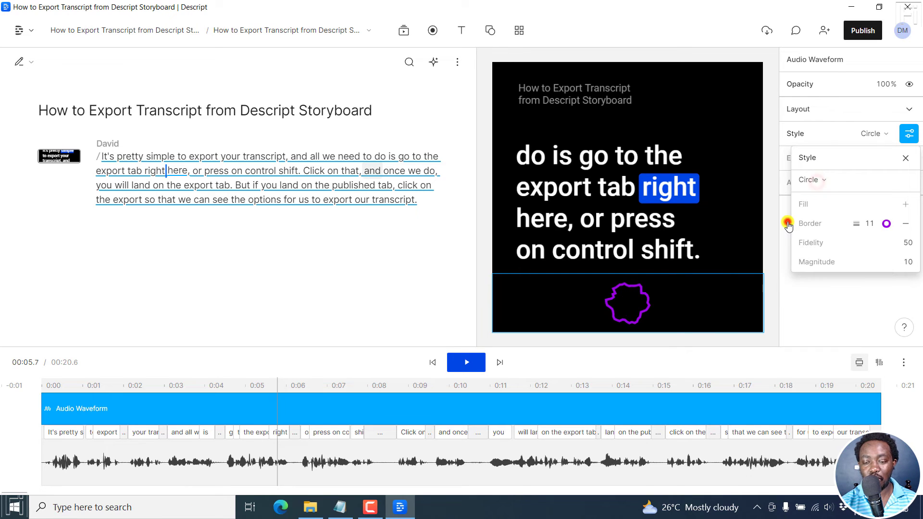
left_click(811, 180)
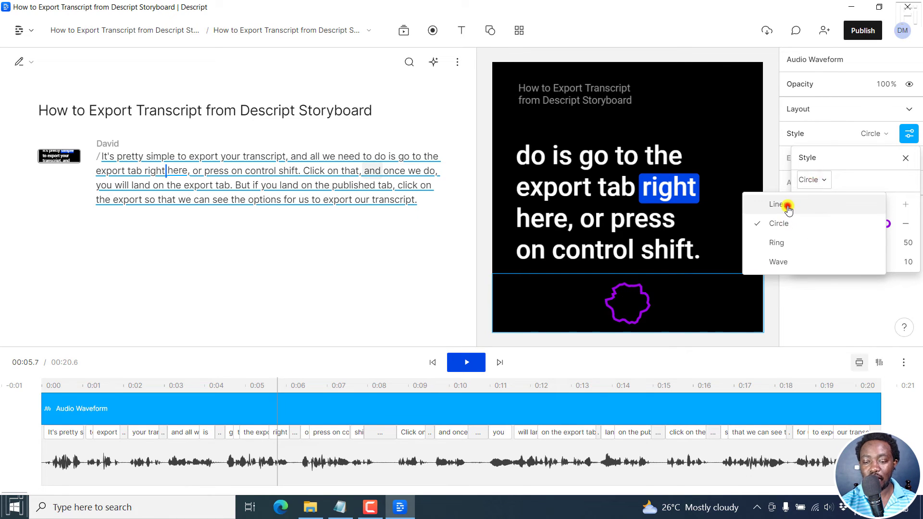
left_click(787, 206)
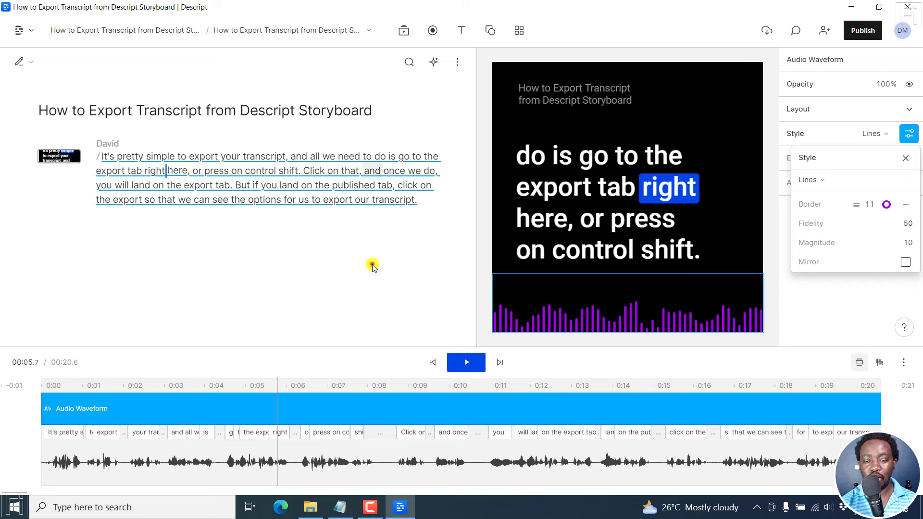
left_click(372, 267)
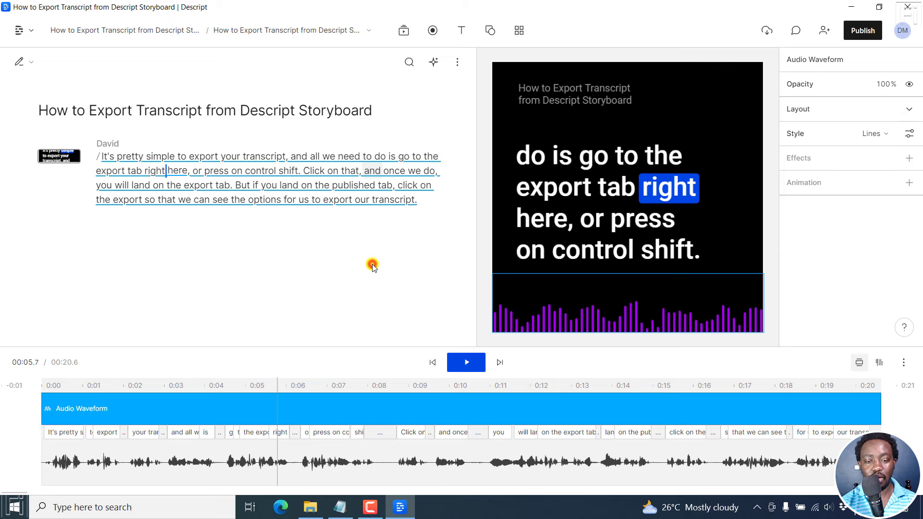
Export the current composition as an MP4 video named "How to Export Transcript from Descript Storyboard" in the Documents folder
left_click(862, 30)
left_click(666, 54)
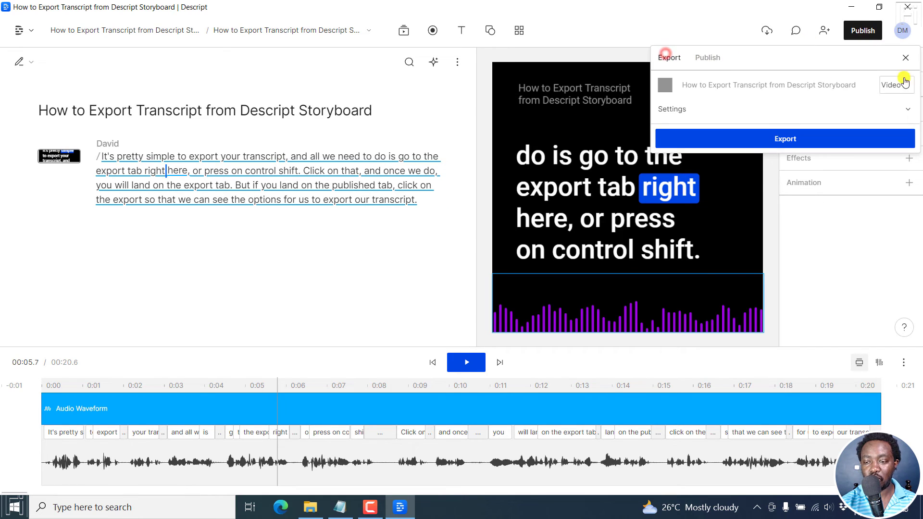
left_click(908, 109)
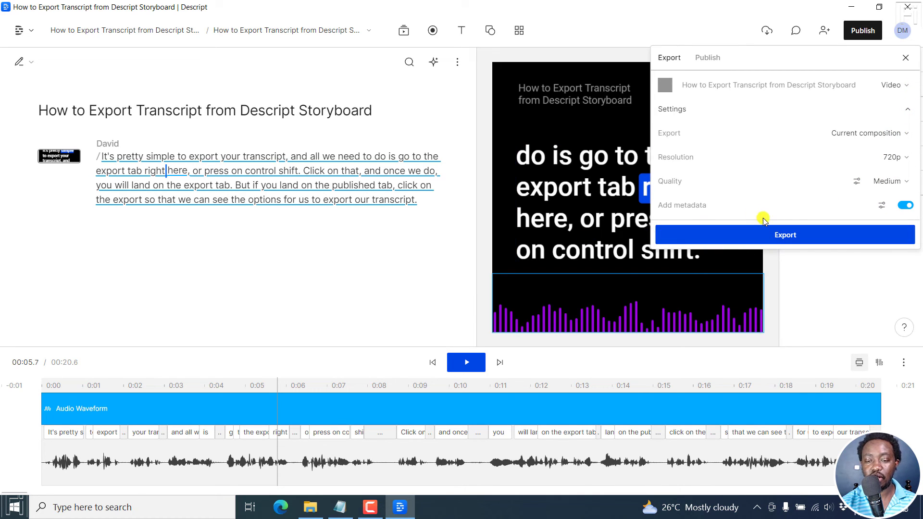
left_click(777, 233)
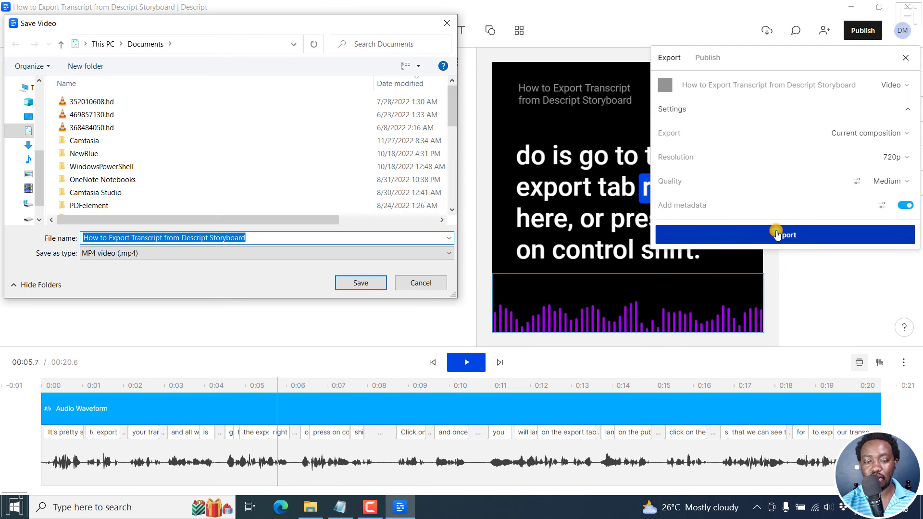
left_click(348, 284)
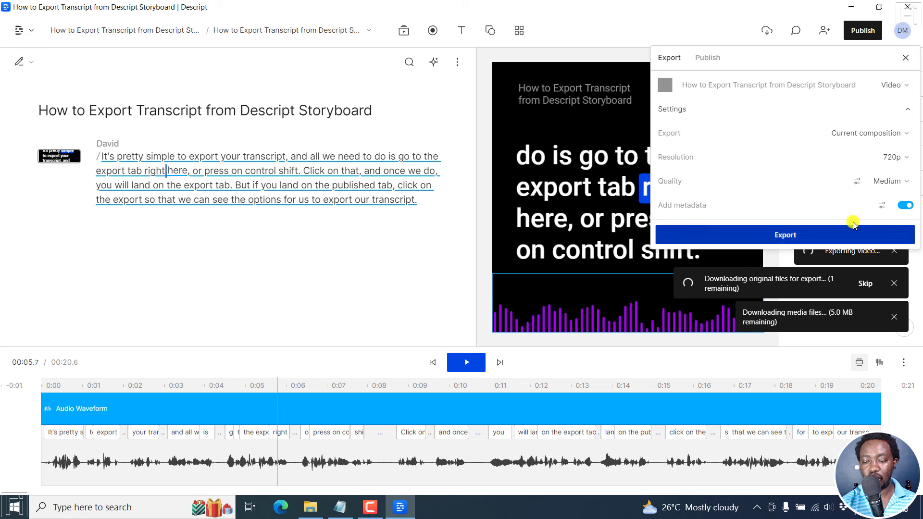
Close the export options and dismiss the progress notifications for downloading original files and media files
left_click(903, 58)
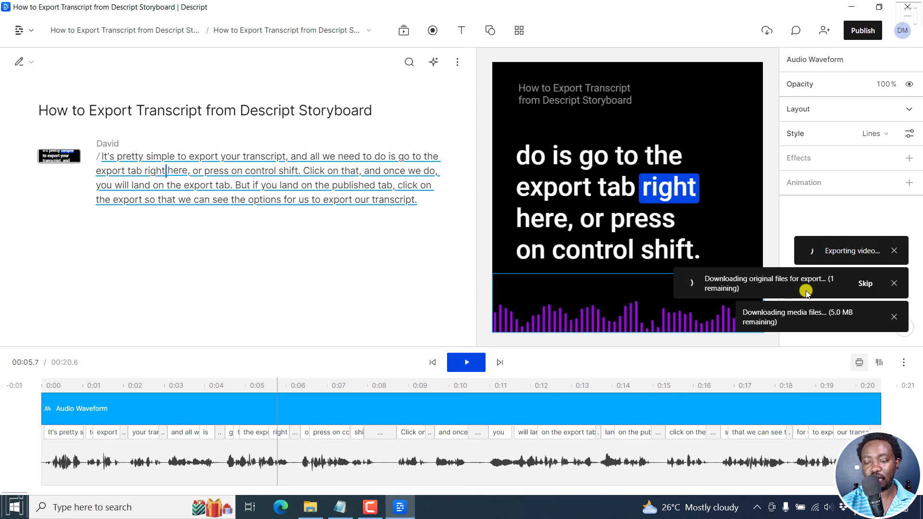
left_click(894, 283)
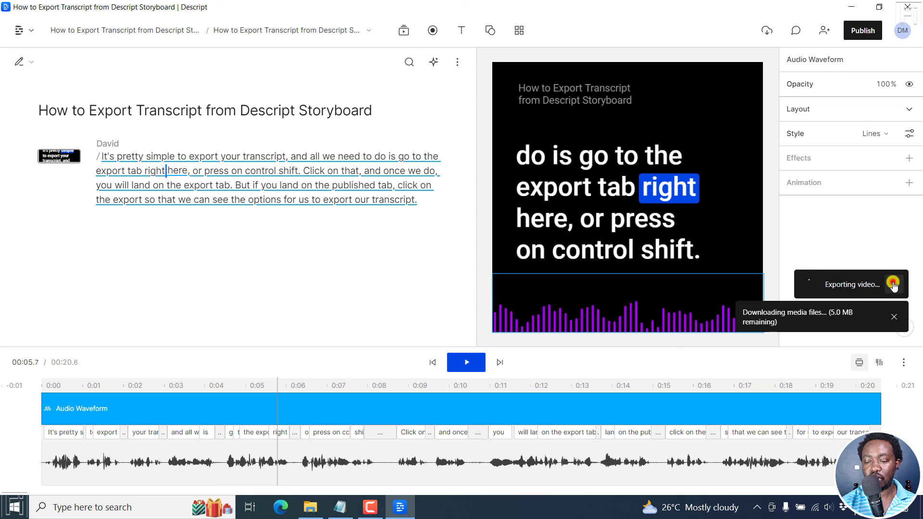
left_click(896, 317)
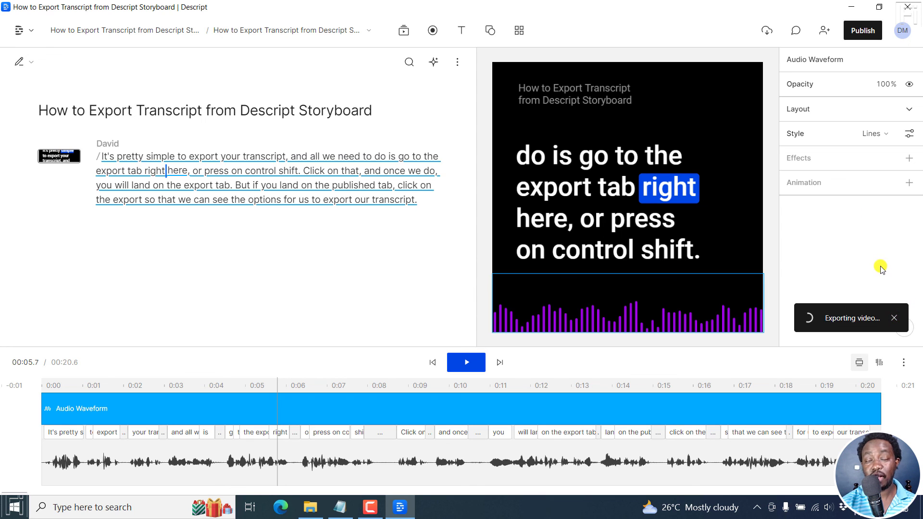